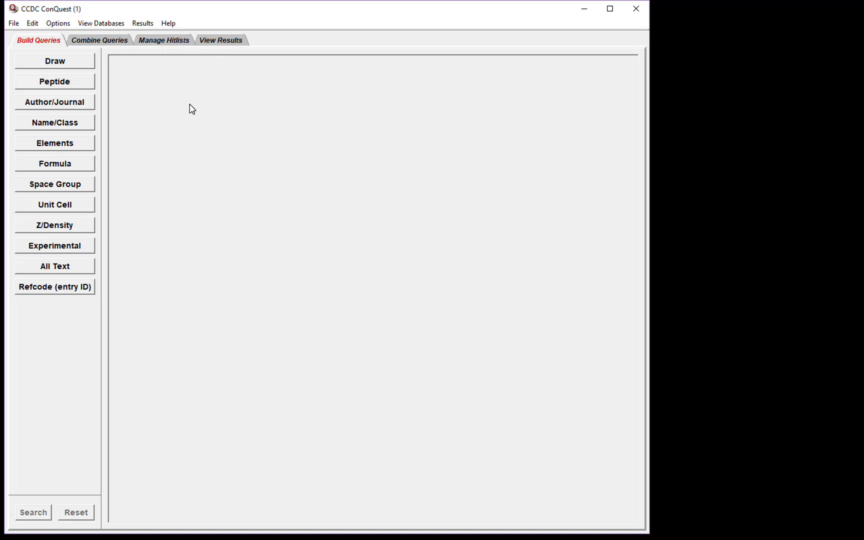
# Place a benzene ring template on a new structure sketch canvas
pyautogui.click(75, 66)
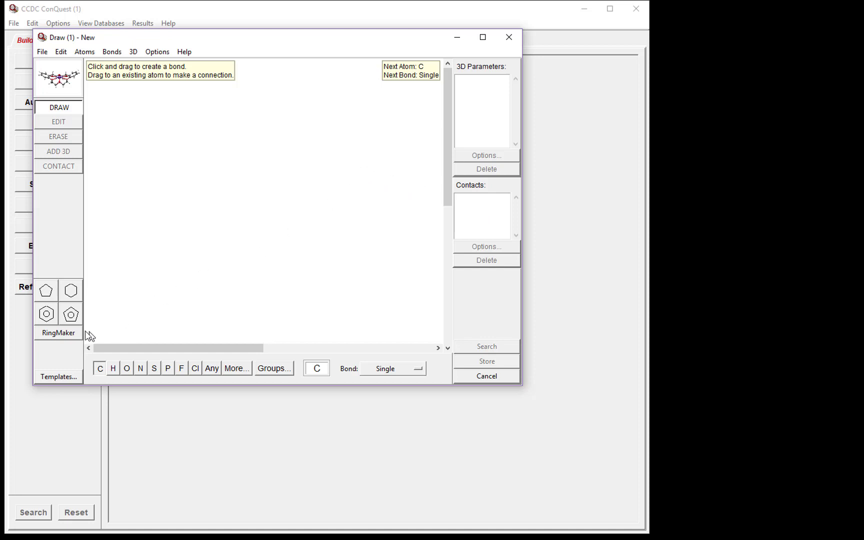
pyautogui.click(47, 314)
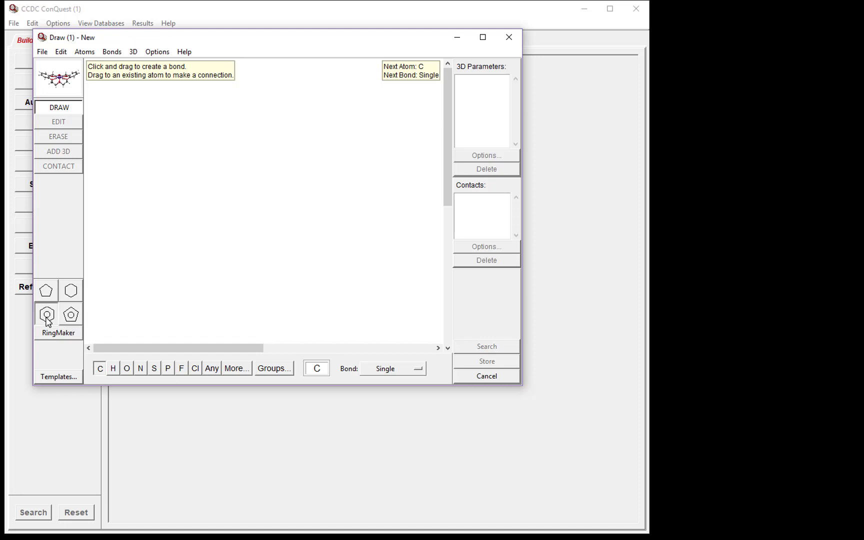
pyautogui.click(220, 146)
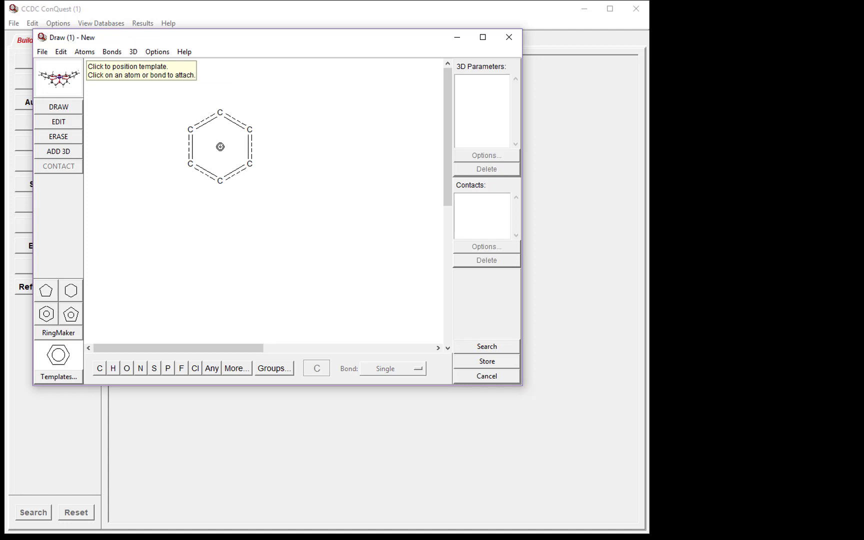
# Attach a carbon to the ring's bottom atom and an oxygen to that carbon
pyautogui.click(100, 369)
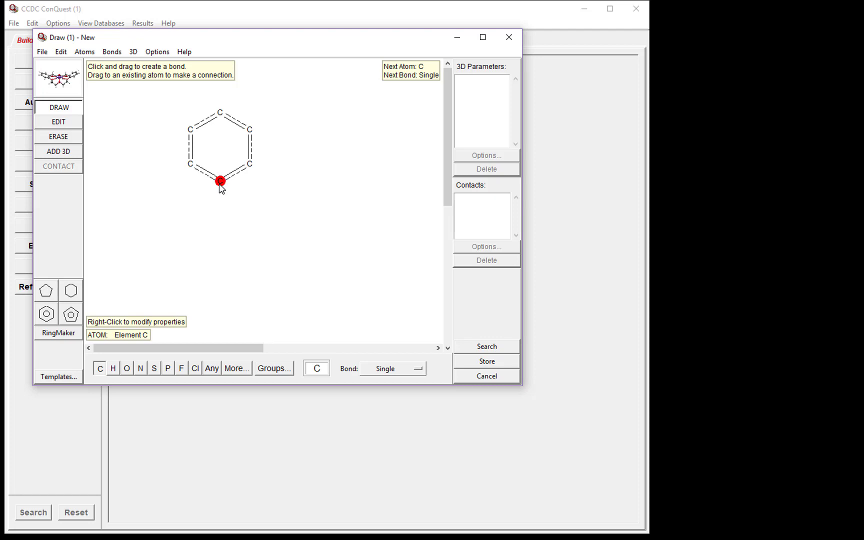
pyautogui.moveTo(220, 183); pyautogui.dragTo(217, 215)
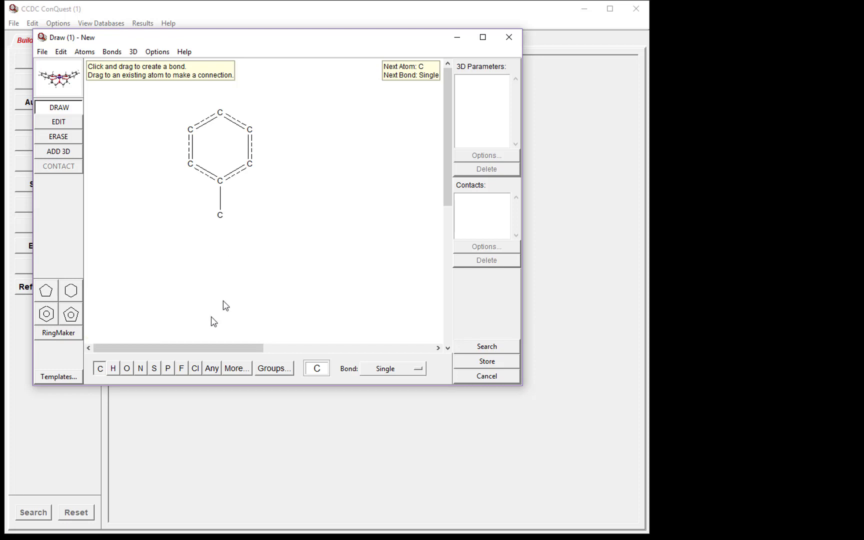
pyautogui.click(127, 369)
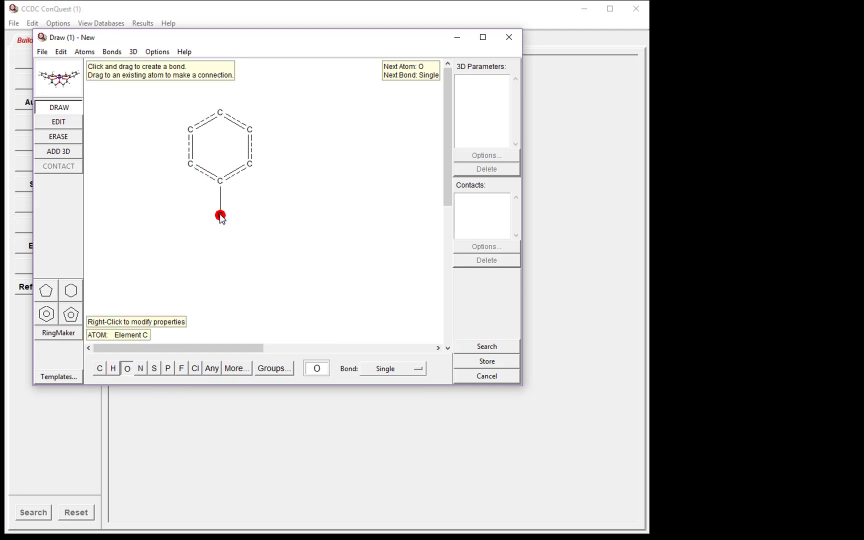
pyautogui.moveTo(220, 216); pyautogui.dragTo(242, 230)
# Make the left C–O bond double and add a hydrogen to the hydroxyl oxygen
pyautogui.rightClick(206, 226)
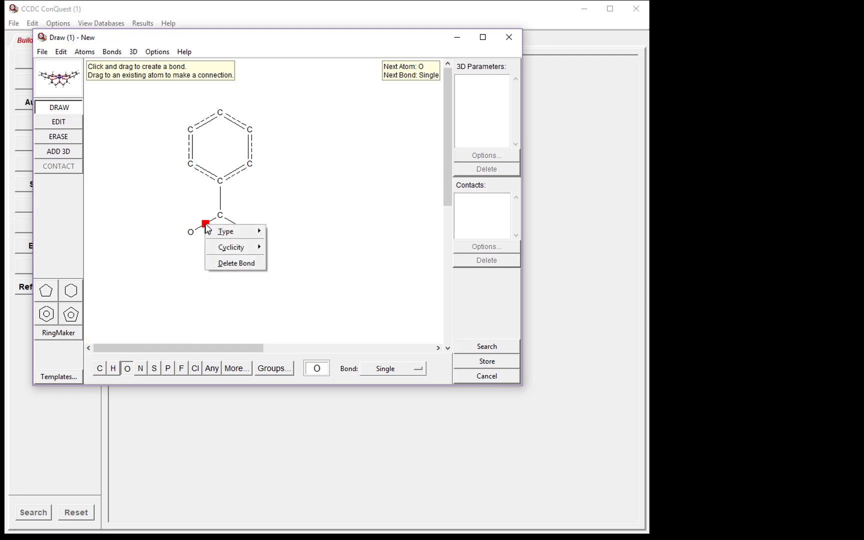
pyautogui.moveTo(225, 231)
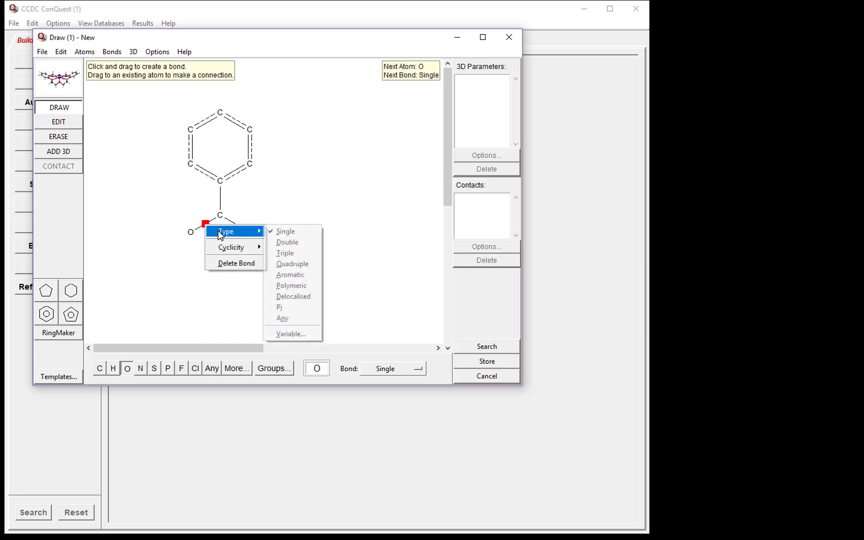
pyautogui.click(288, 243)
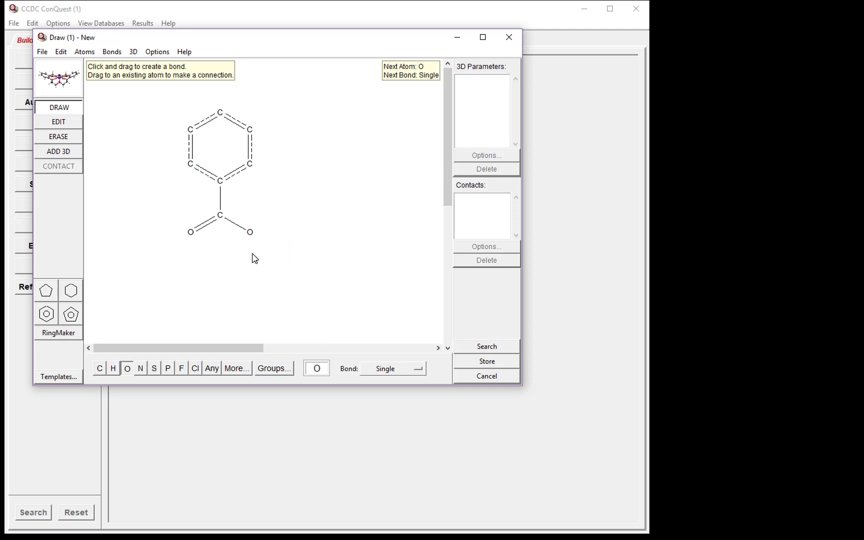
pyautogui.click(113, 371)
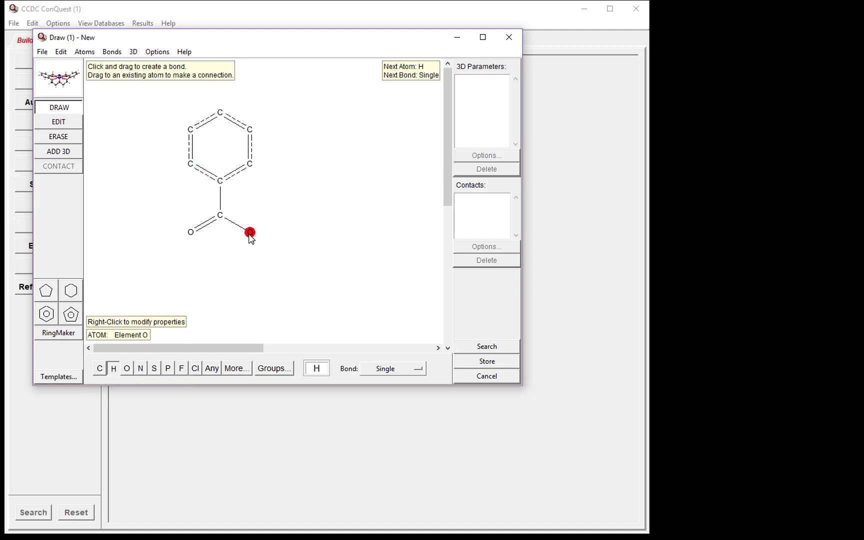
pyautogui.moveTo(250, 232); pyautogui.dragTo(250, 266)
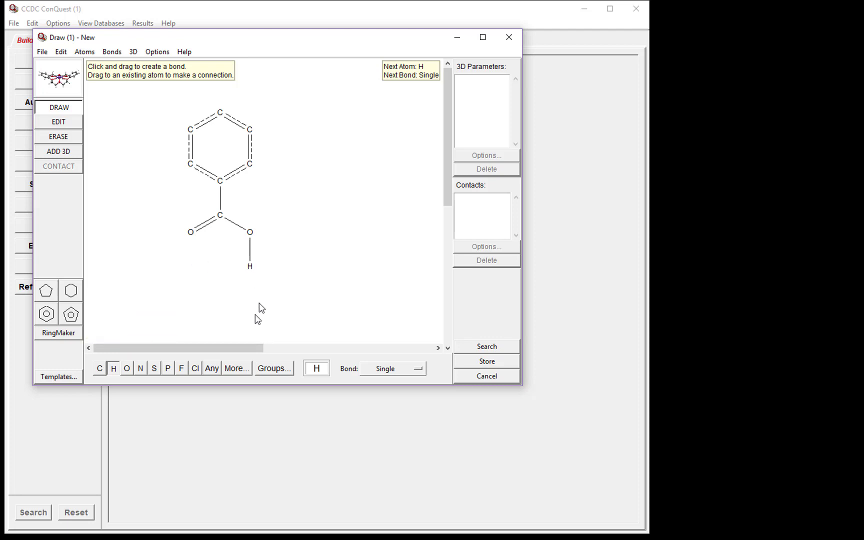
# Set the next atom to variable type QA, matching N or O, using Multi Pick
pyautogui.click(237, 369)
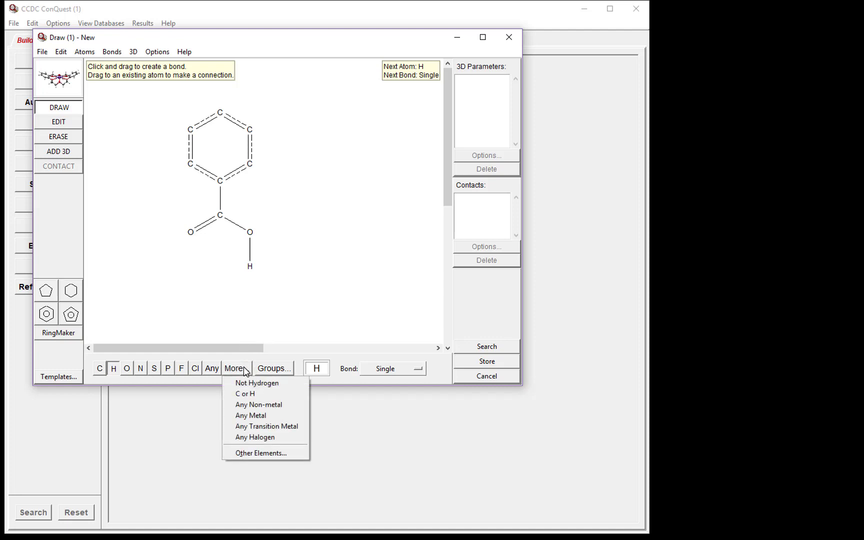
pyautogui.click(274, 453)
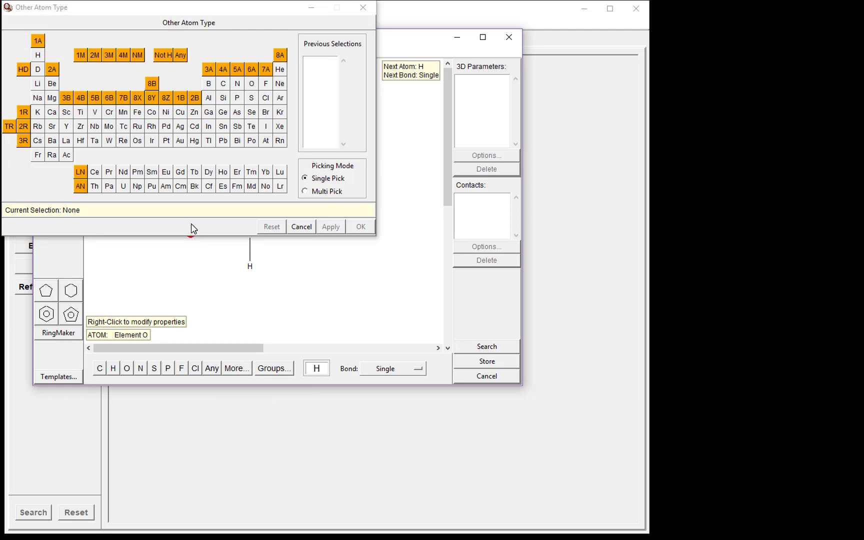
pyautogui.click(305, 192)
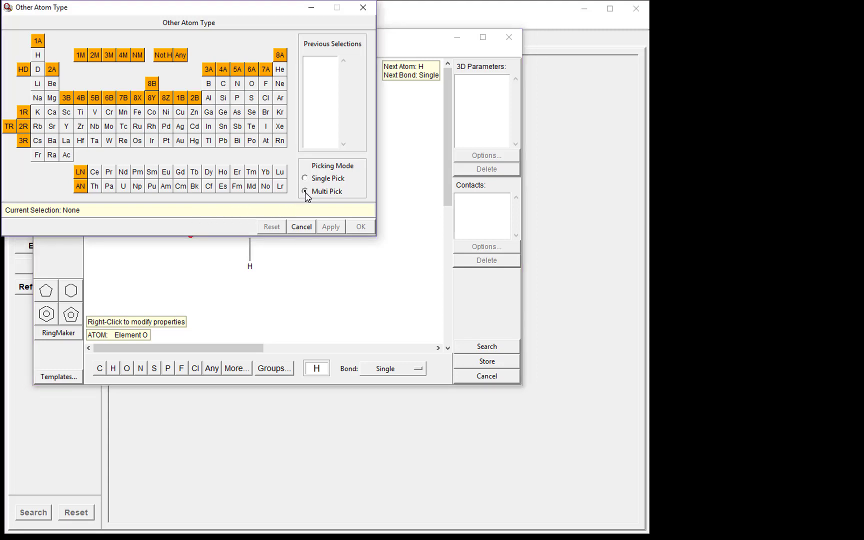
pyautogui.click(238, 85)
pyautogui.click(253, 86)
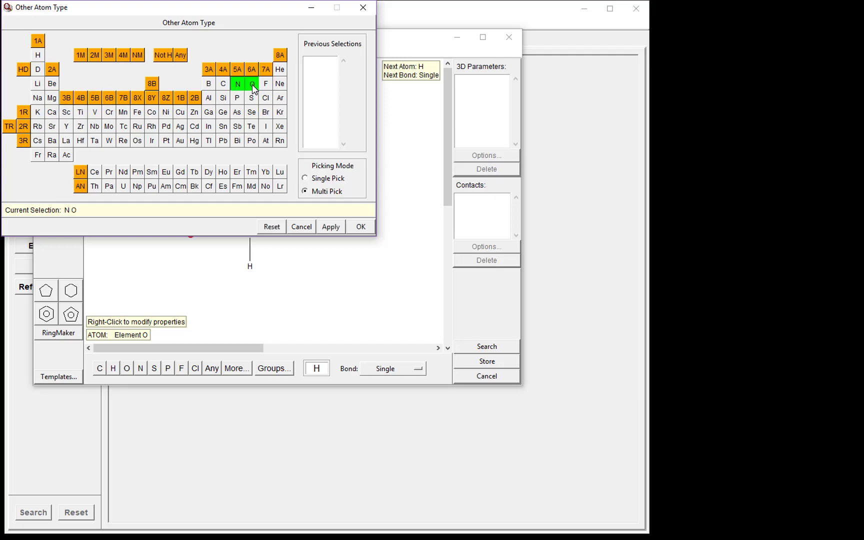
pyautogui.click(359, 227)
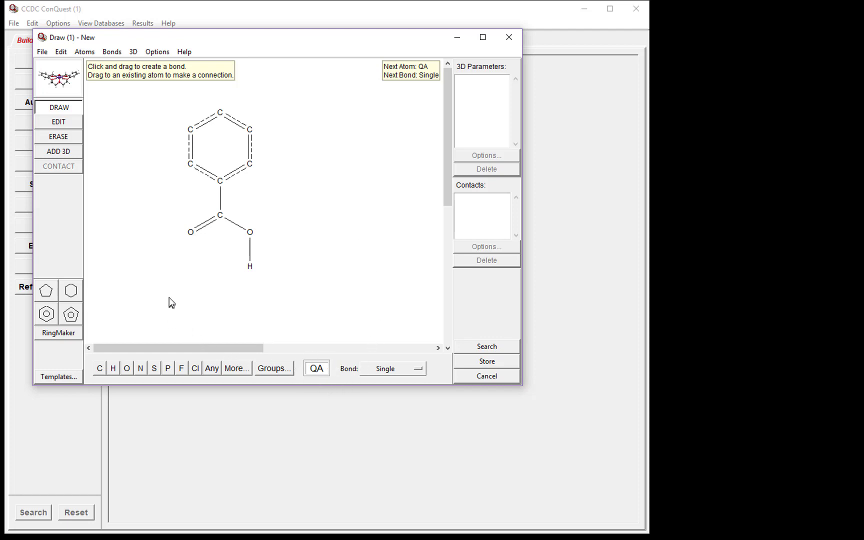
# Place a QA atom below the acid group and bond a hydrogen to it
pyautogui.click(183, 289)
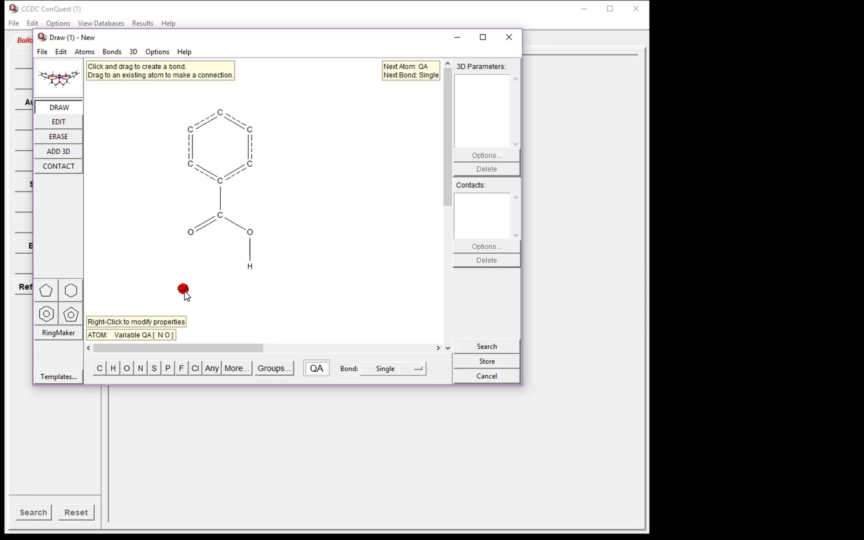
pyautogui.click(114, 369)
pyautogui.moveTo(183, 288); pyautogui.dragTo(183, 254)
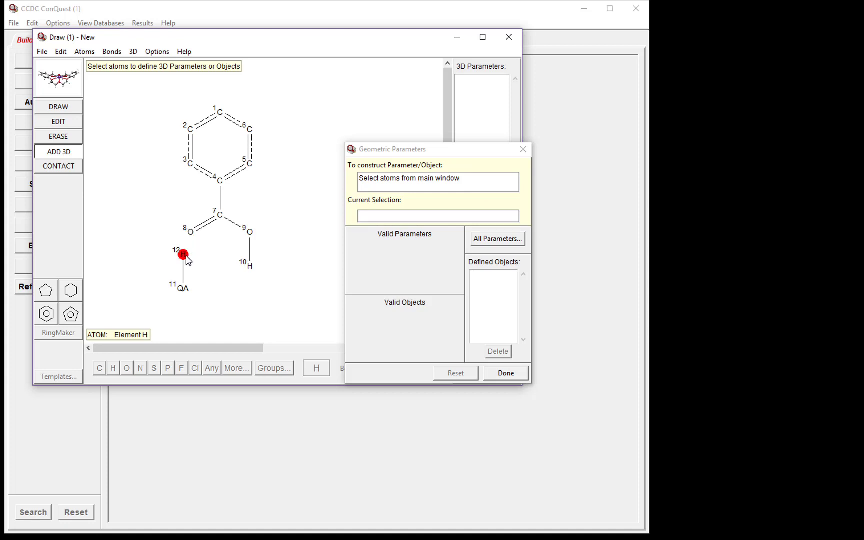
# Define DIST1 as an intermolecular H12–O8 contact within VdW sum + 0.0 Å
pyautogui.click(186, 256)
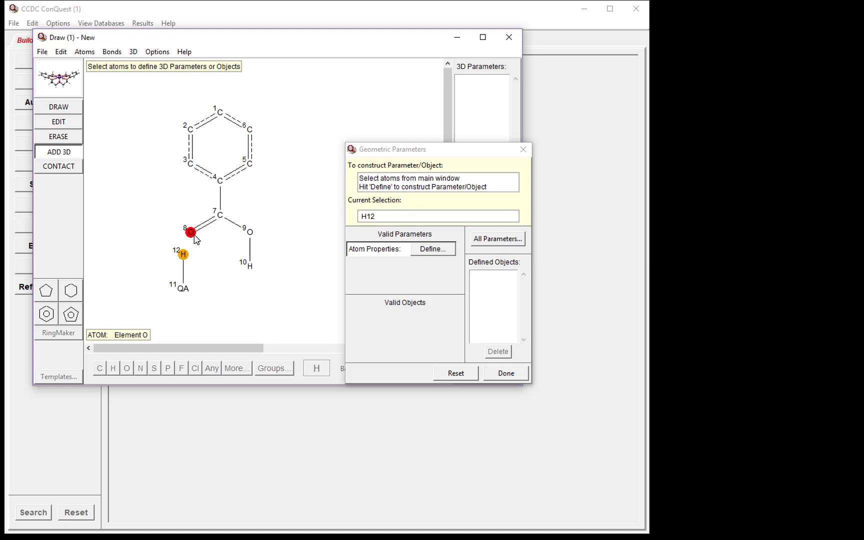
pyautogui.click(194, 238)
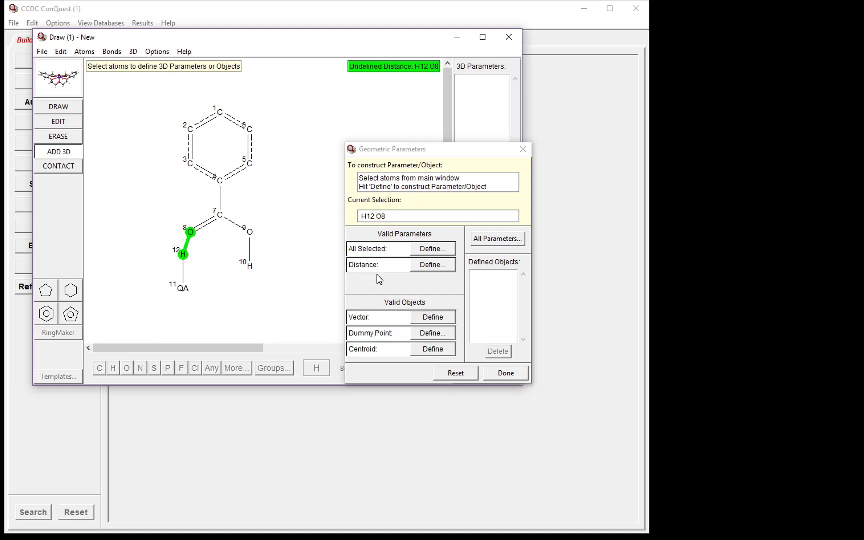
pyautogui.click(440, 266)
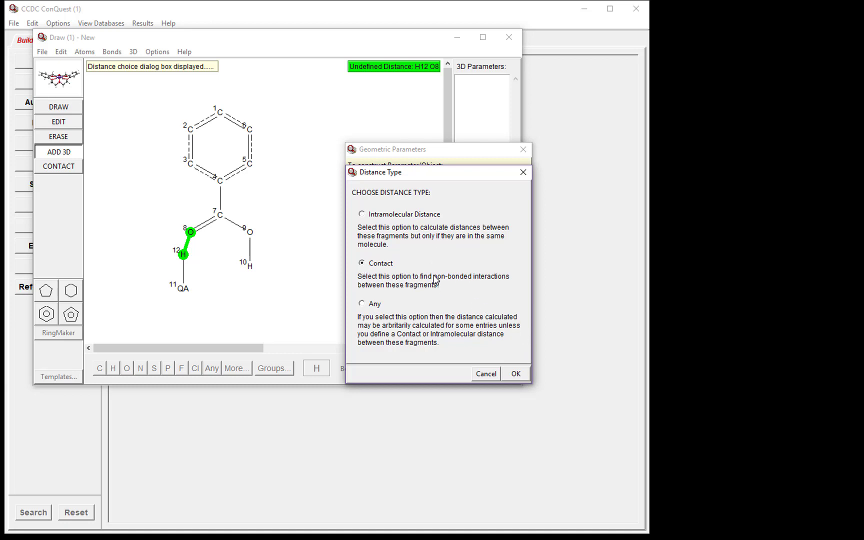
pyautogui.click(517, 374)
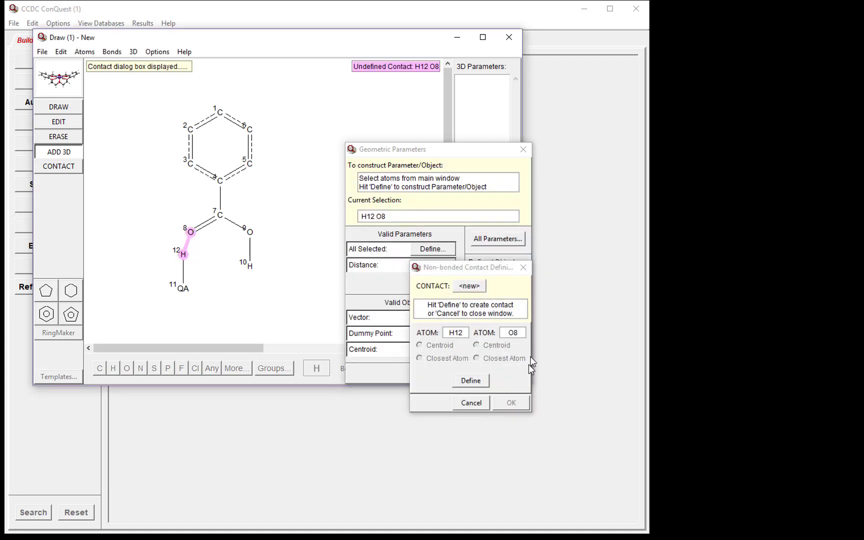
pyautogui.click(470, 381)
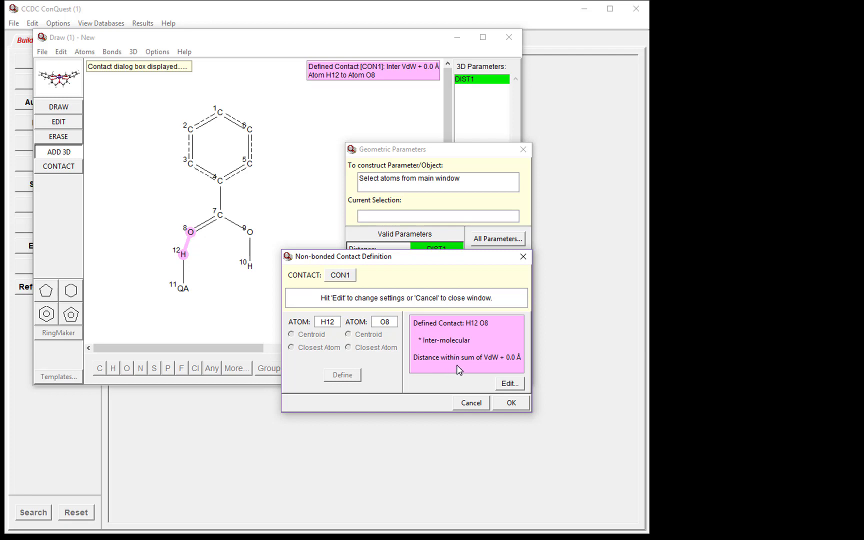
pyautogui.click(513, 406)
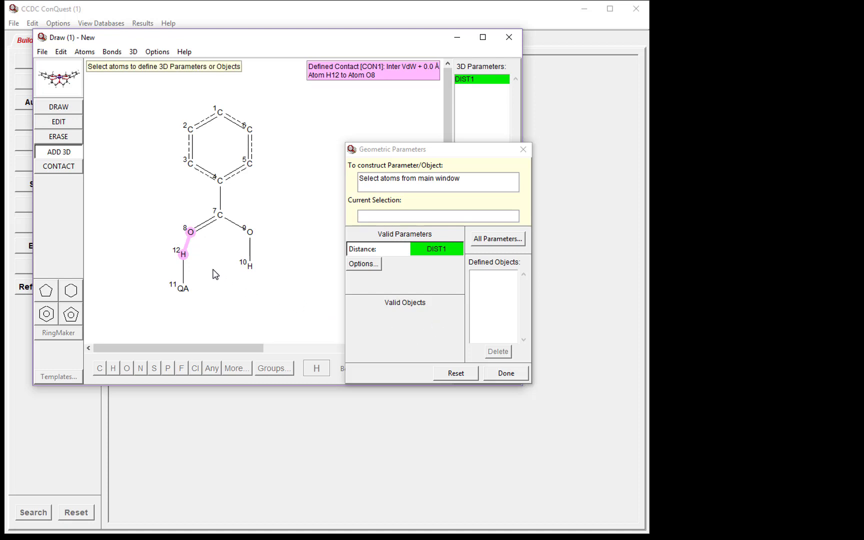
# Define the QA11–H12–O8 angle as ANG1
pyautogui.click(183, 289)
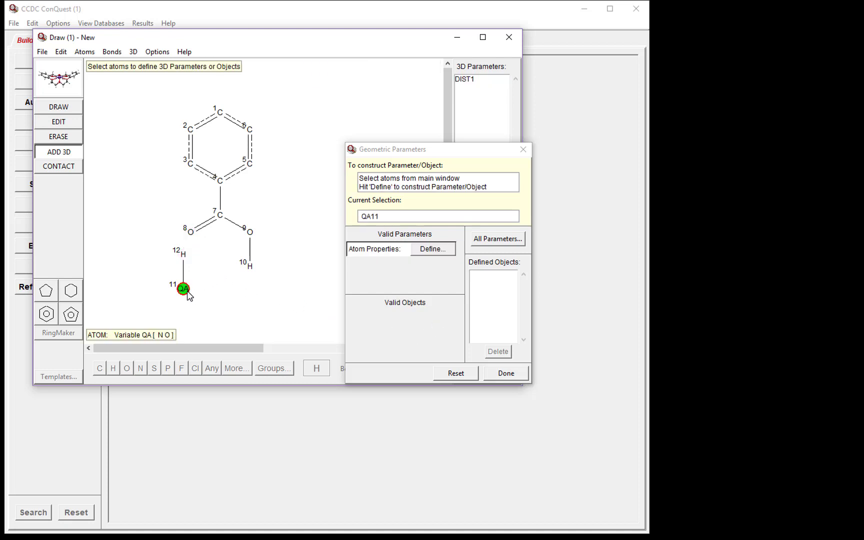
pyautogui.click(183, 256)
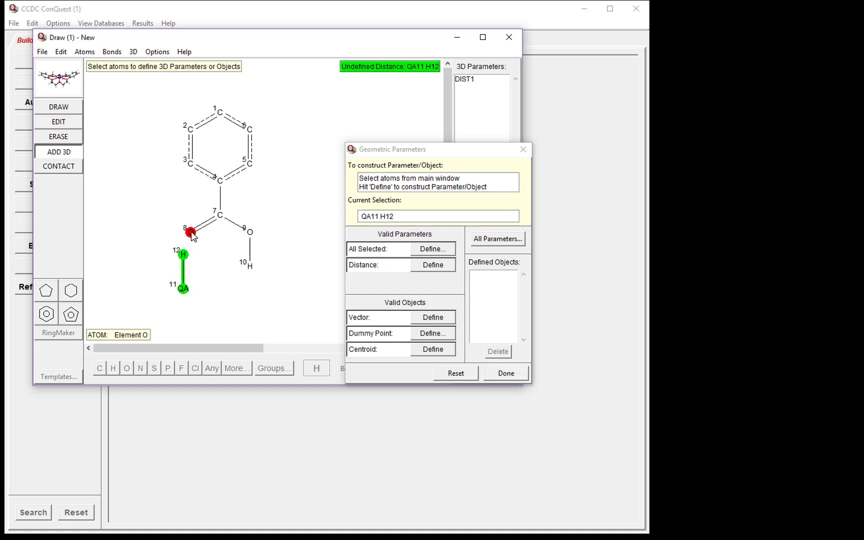
pyautogui.click(191, 233)
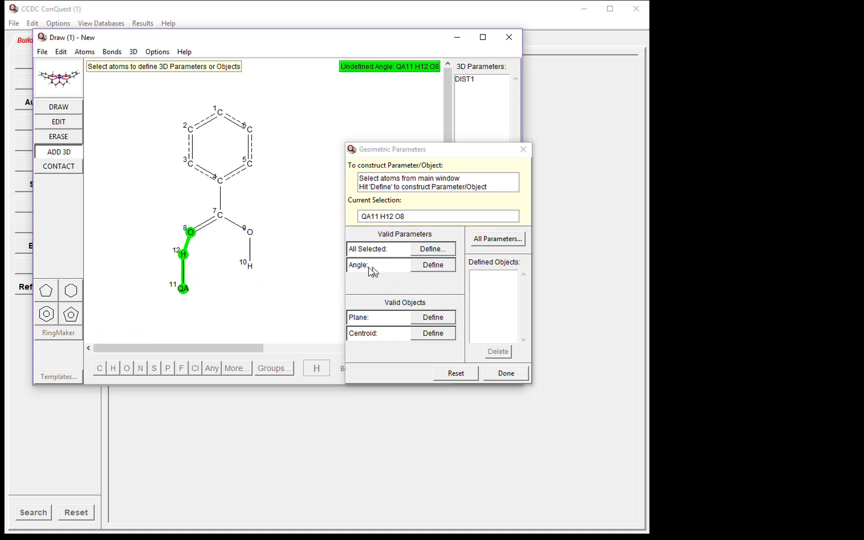
pyautogui.click(434, 265)
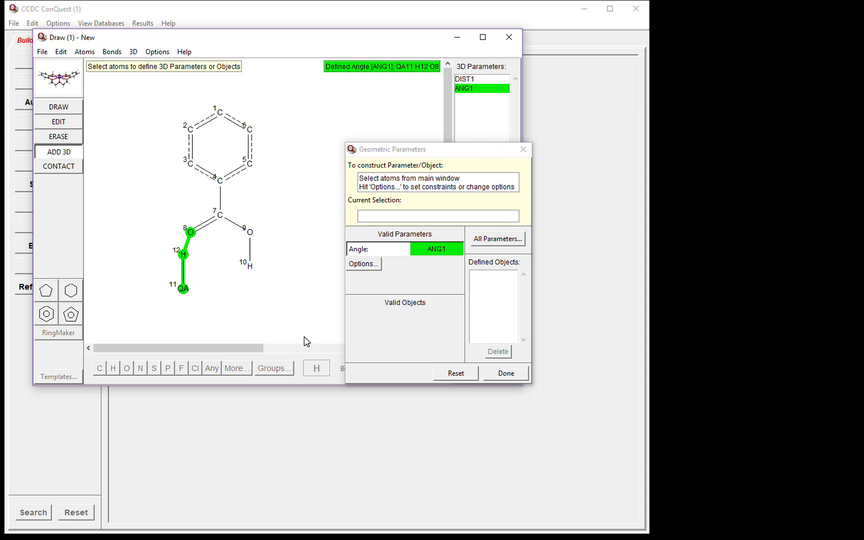
# Define the QA11–O8 non-bonded contact as DIST2 and finish the geometric parameters
pyautogui.click(183, 290)
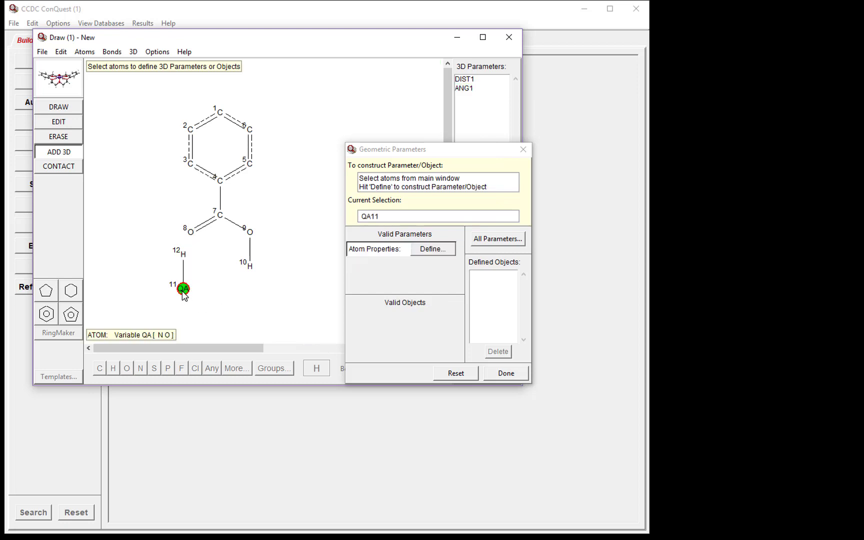
pyautogui.click(190, 233)
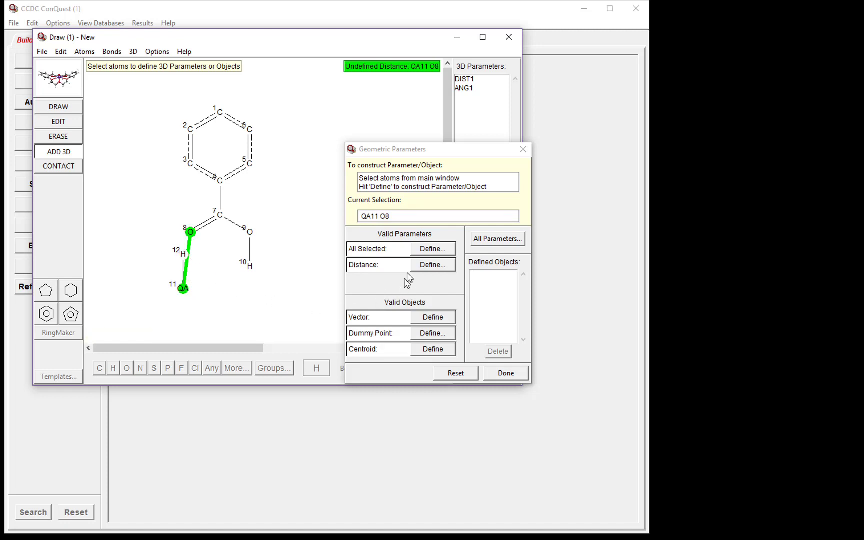
pyautogui.click(433, 268)
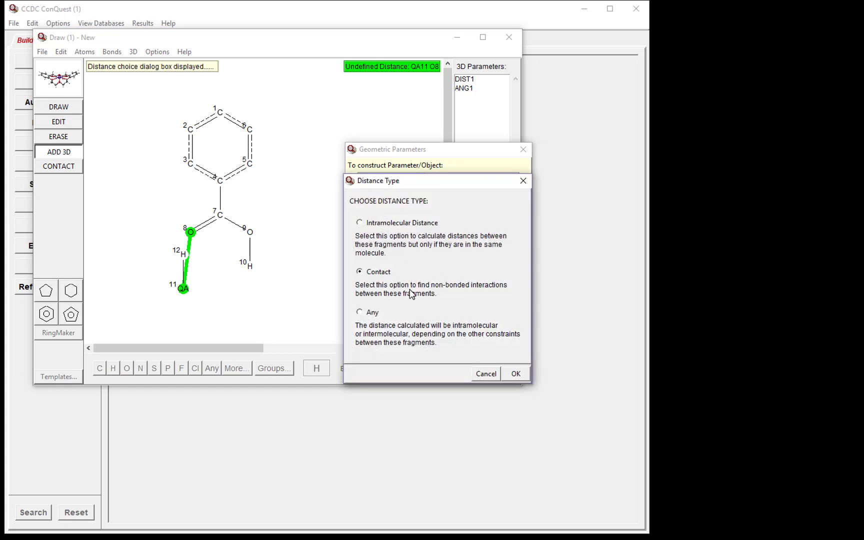
pyautogui.click(517, 374)
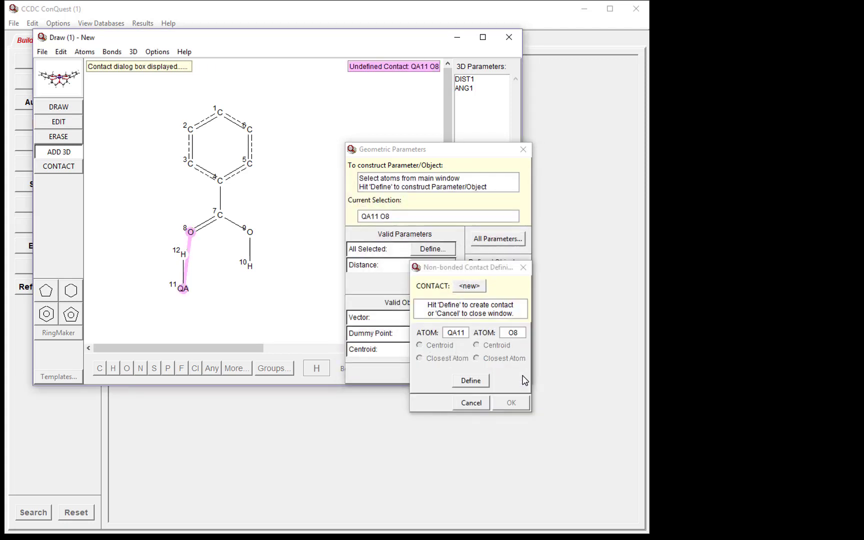
pyautogui.click(471, 380)
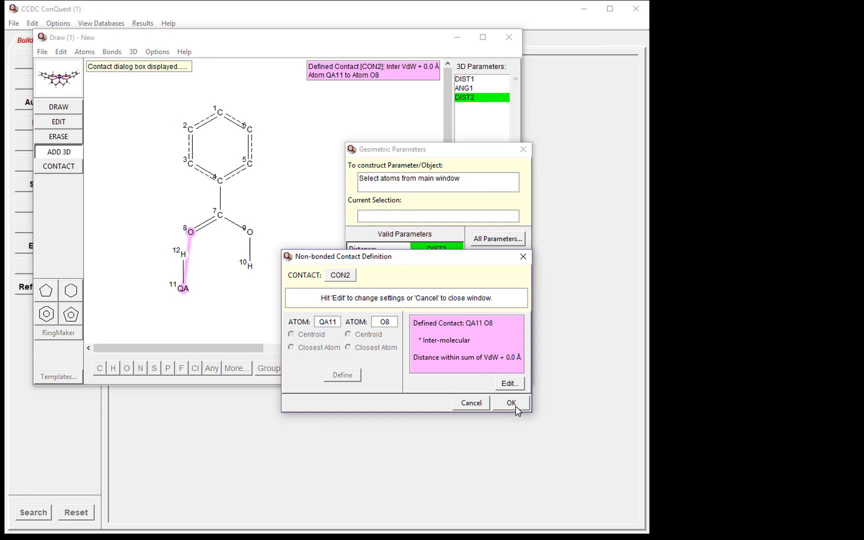
pyautogui.click(514, 404)
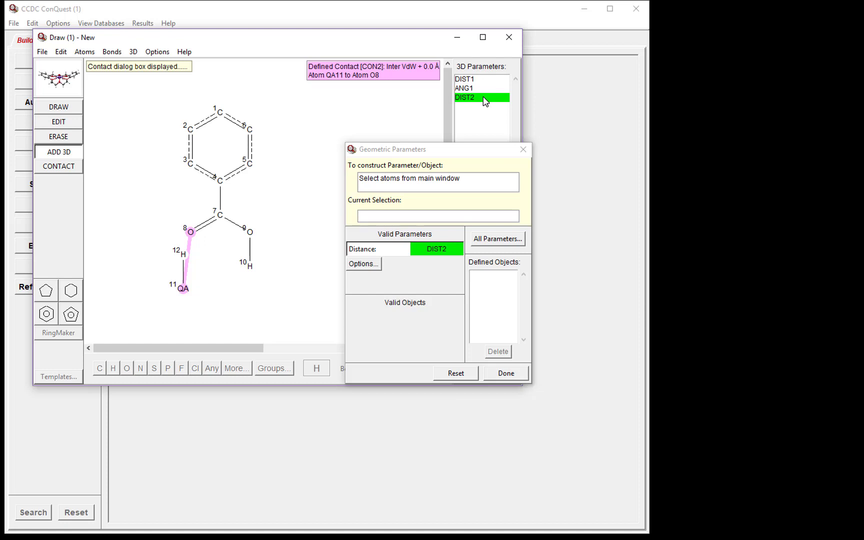
pyautogui.click(513, 375)
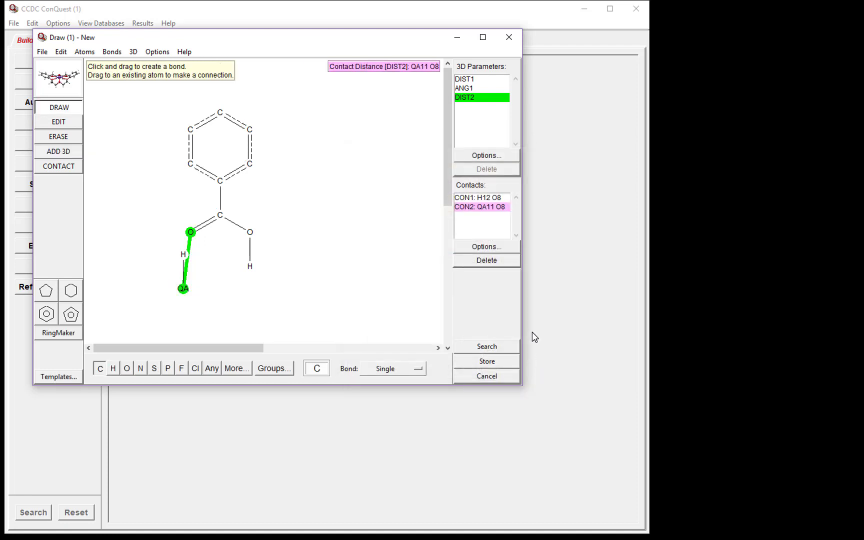
# Run the search limited to 3D coordinates, R factor ≤ 0.05 and non-disordered entries
pyautogui.click(490, 346)
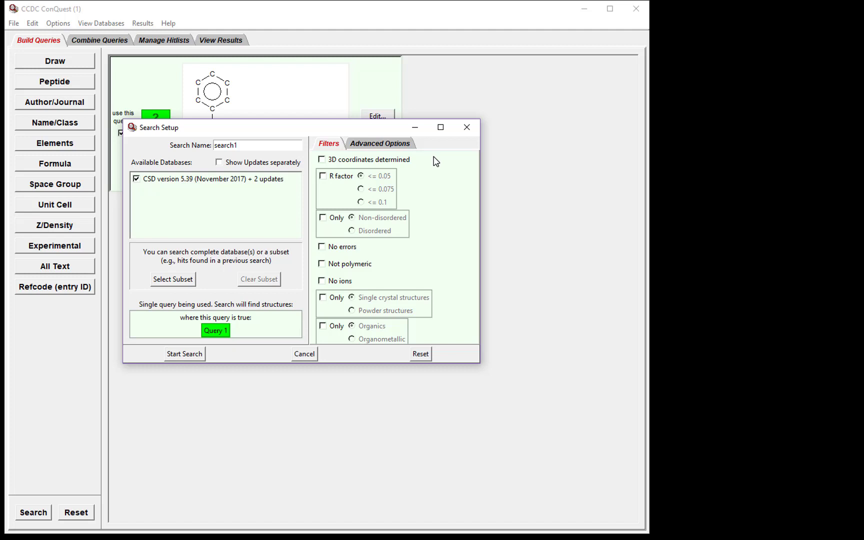
pyautogui.click(322, 160)
pyautogui.click(323, 177)
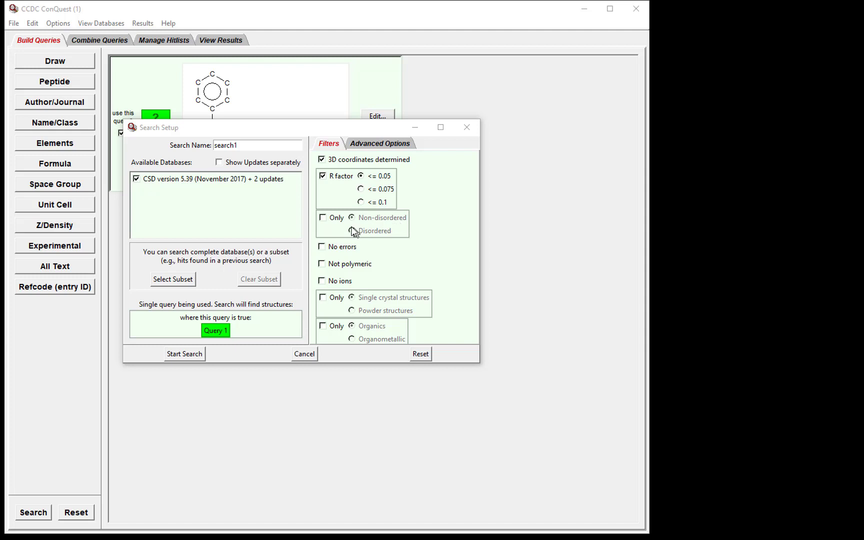
pyautogui.click(322, 220)
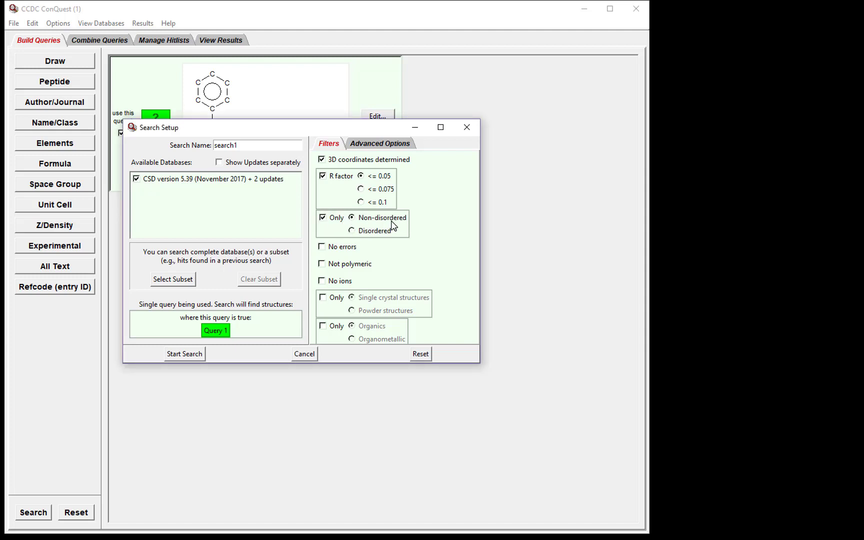
pyautogui.click(192, 357)
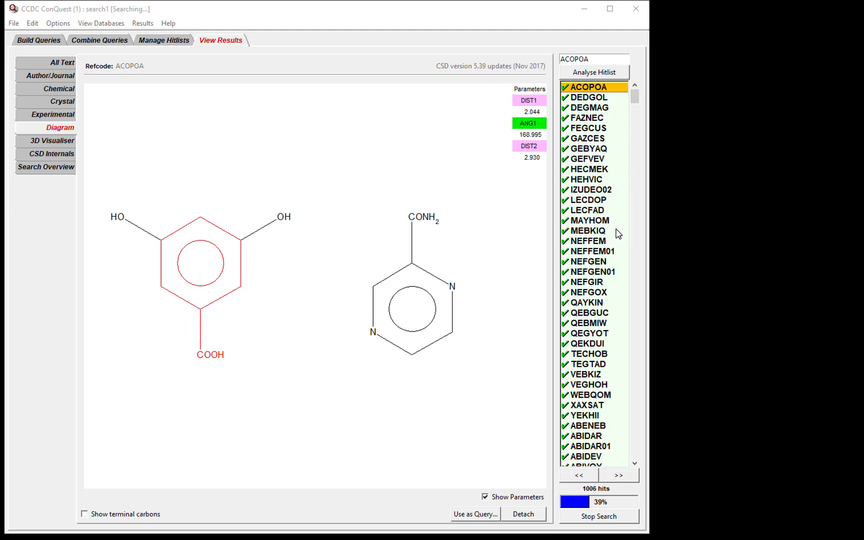
# Show hit DEDGOL from the hit list while the search completes
pyautogui.click(591, 99)
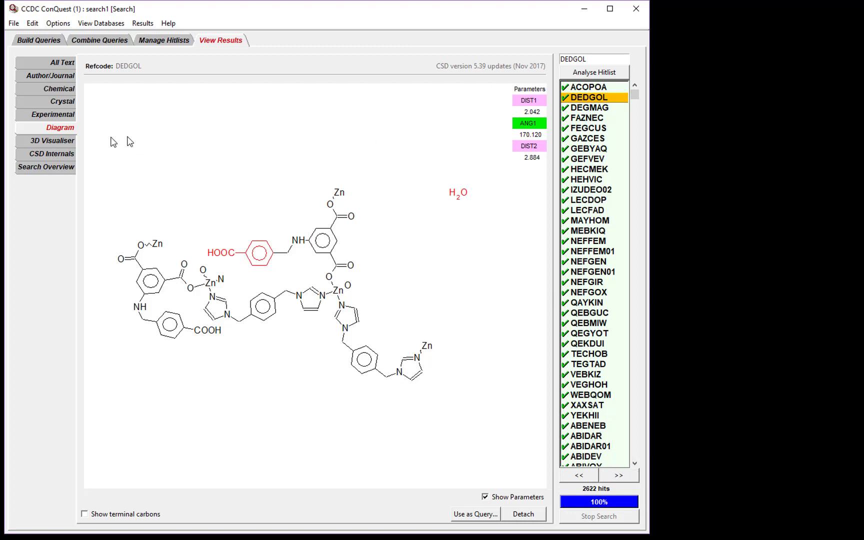
# Review DEDGOL's text details: authors, chemical, crystal and experimental data
pyautogui.click(70, 62)
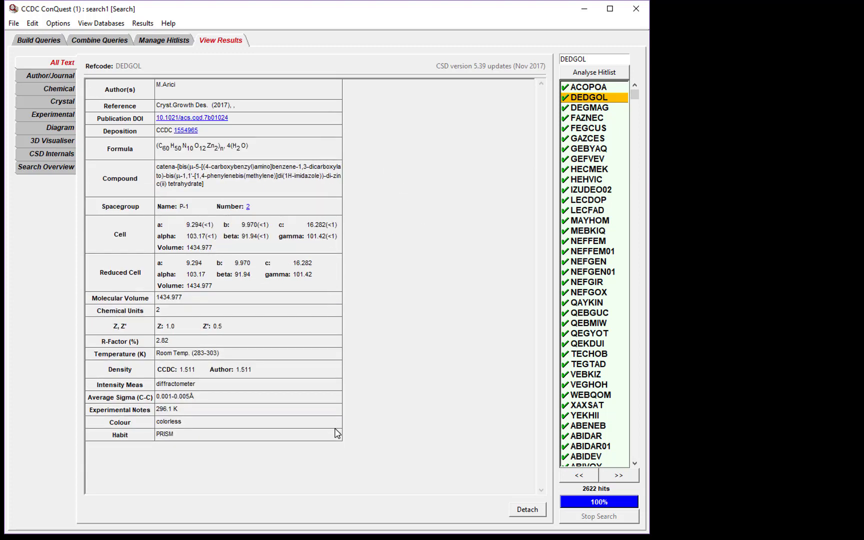
pyautogui.click(57, 78)
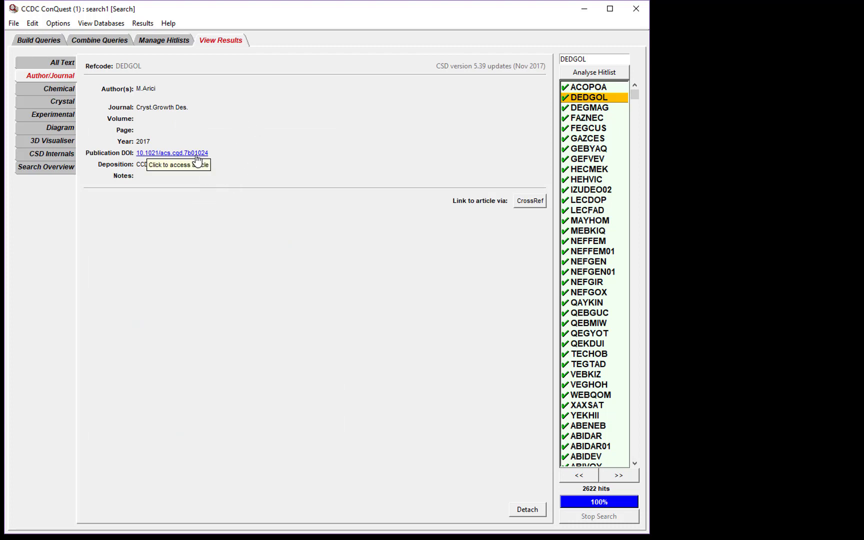
pyautogui.click(64, 90)
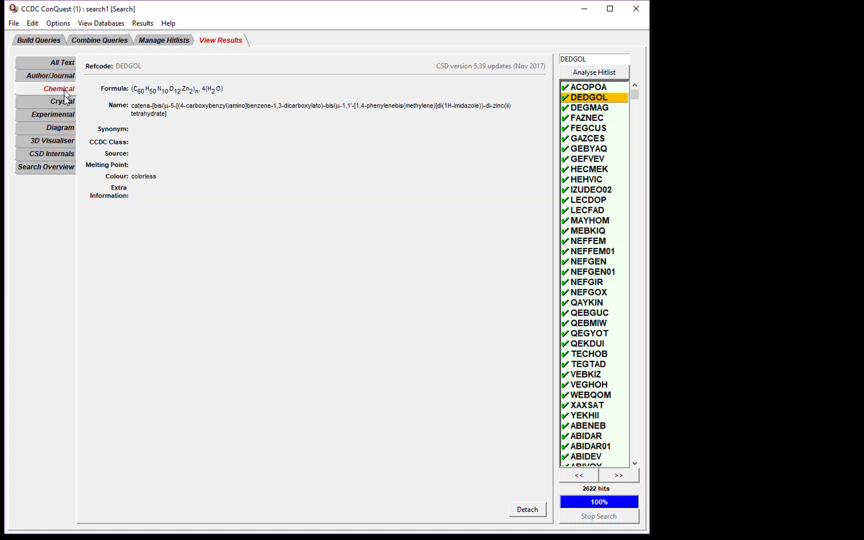
pyautogui.click(64, 102)
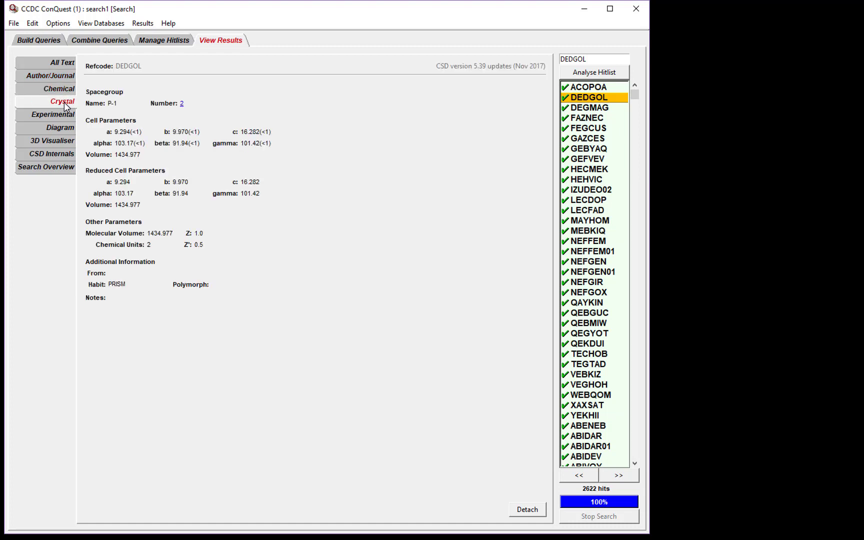
pyautogui.click(66, 116)
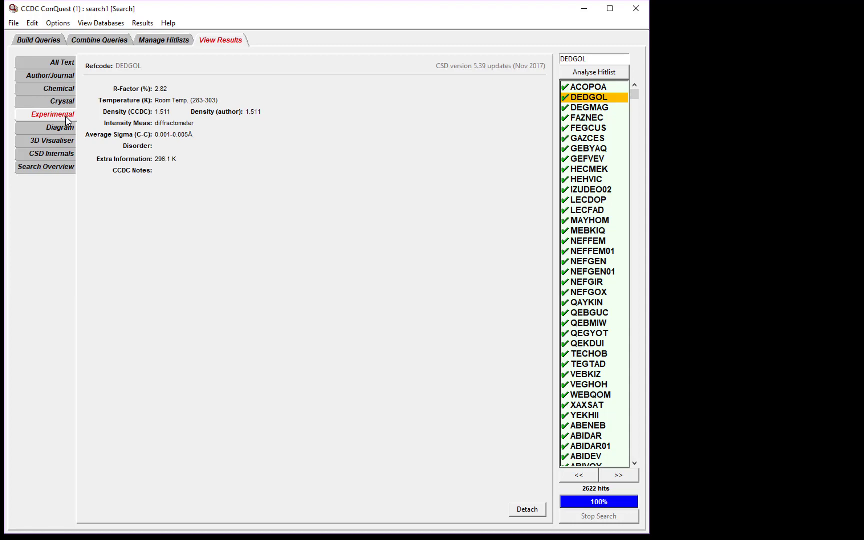
# Rotate DEDGOL in 3D, then show its diagram with DIST1 2.042, ANG1 170.120, DIST2 2.884
pyautogui.click(63, 142)
pyautogui.moveTo(439, 199); pyautogui.dragTo(235, 220)
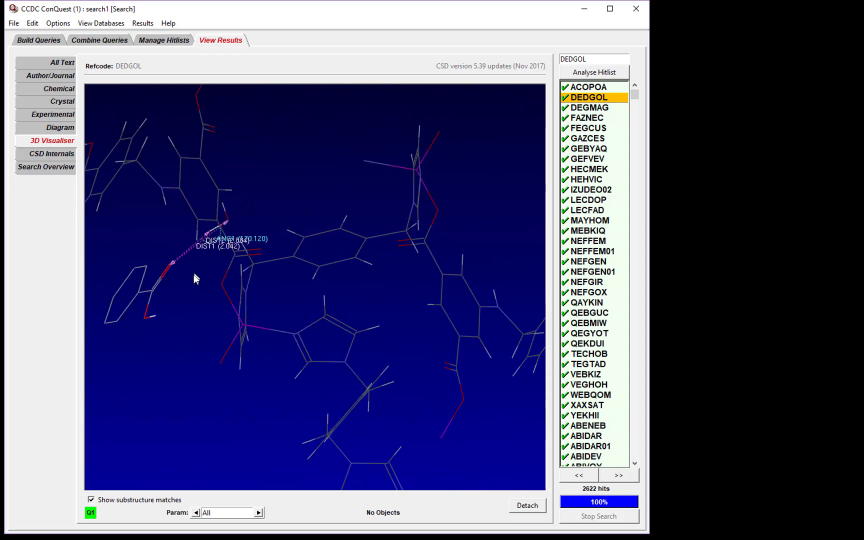
pyautogui.moveTo(195, 279)
pyautogui.mouseDown()
pyautogui.moveTo(180, 300)
pyautogui.moveTo(185, 291)
pyautogui.mouseUp()
pyautogui.click(75, 128)
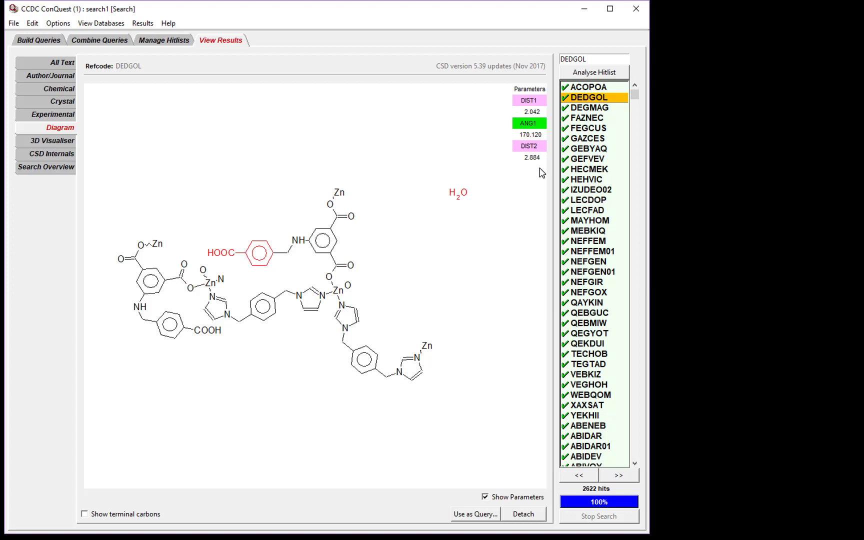
# Send the hit list with its defined parameters to Mercury for data analysis
pyautogui.click(605, 74)
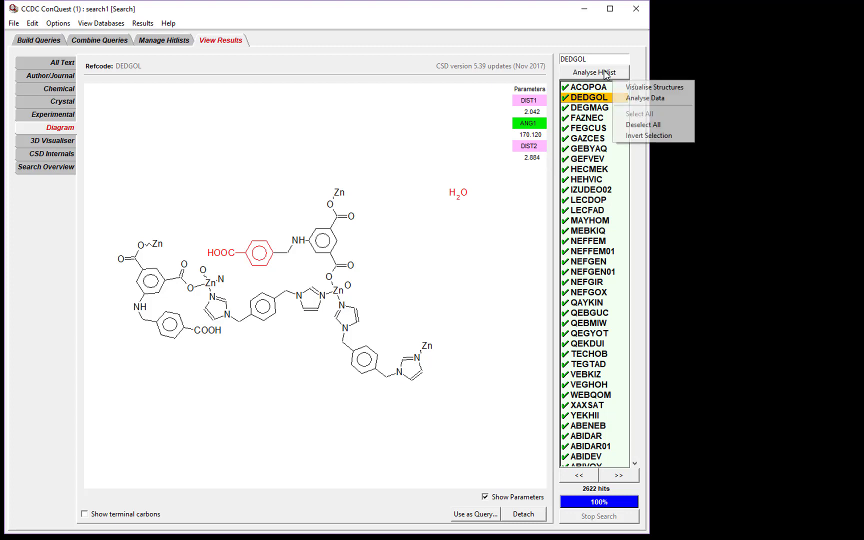
pyautogui.click(652, 99)
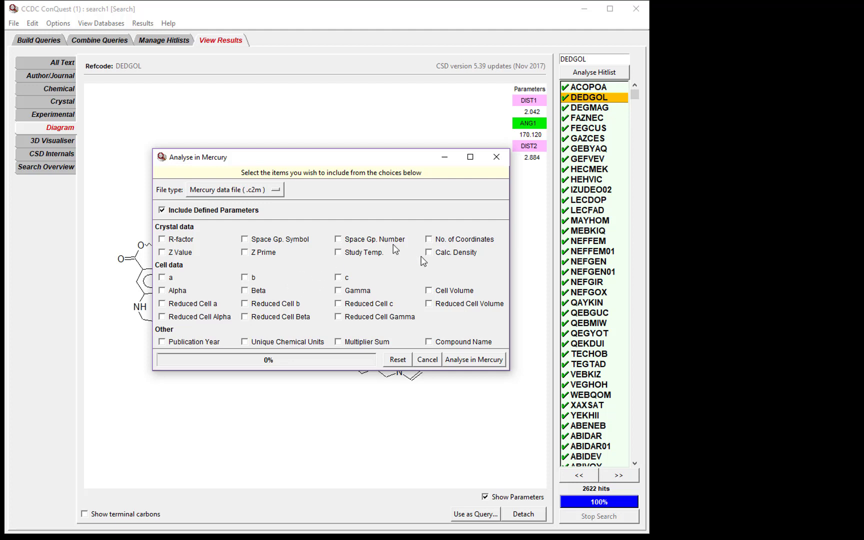
pyautogui.click(488, 360)
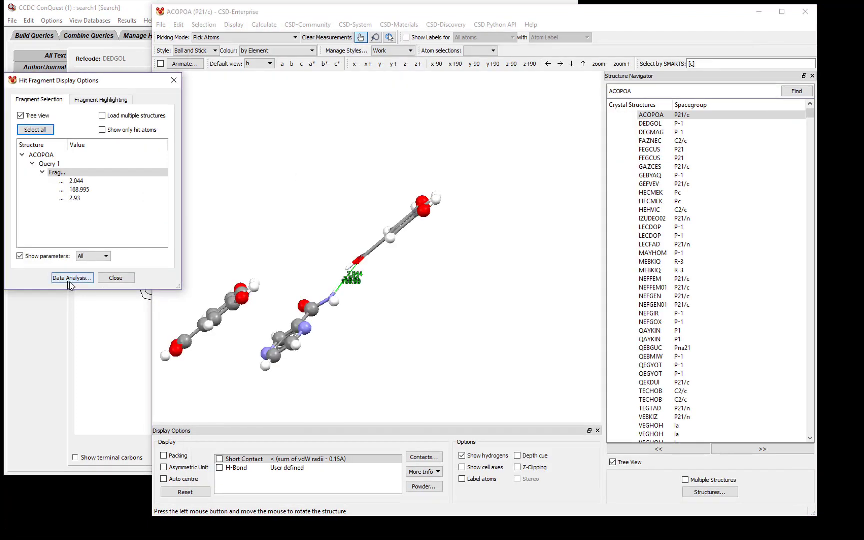
# Tabulate the search1 hits' ANG1, DIST1 and DIST2 values, then select the ANG1 and DIST1 columns
pyautogui.click(73, 279)
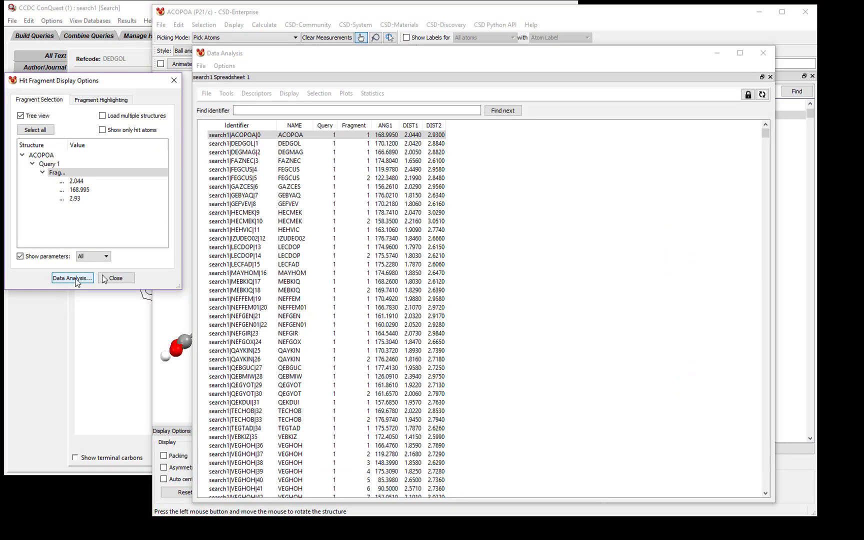
pyautogui.click(388, 129)
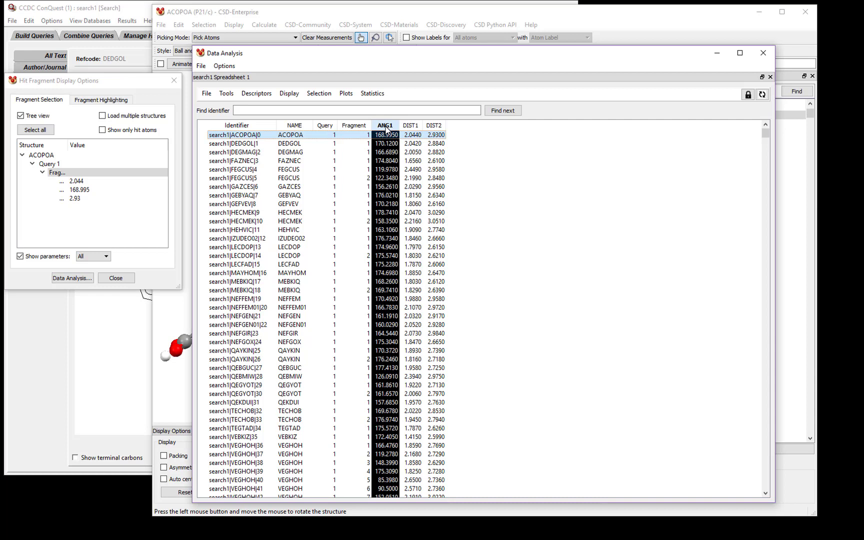
pyautogui.keyDown('ctrl'); pyautogui.click(411, 128); pyautogui.keyUp('ctrl')
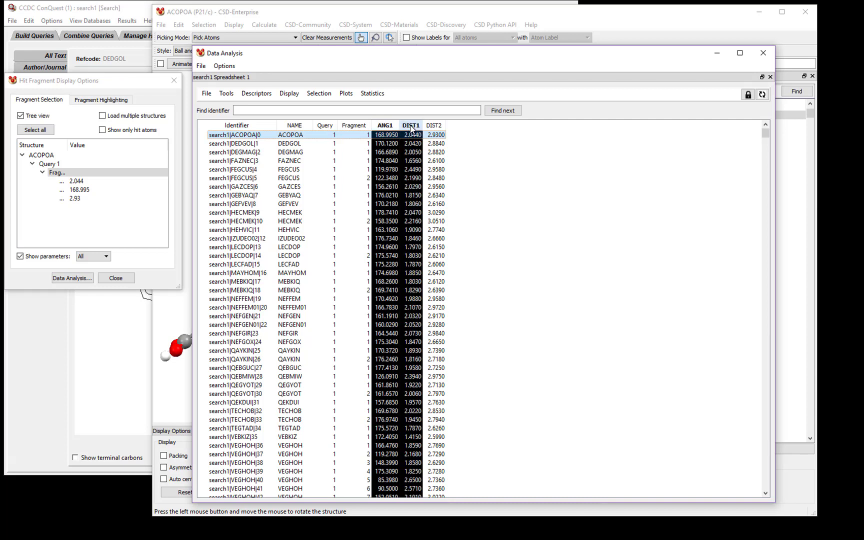
# Plot DIST1 against ANG1 as a docked scatterplot with fit DIST1 = -0.0102*ANG1 + 3.59
pyautogui.click(347, 95)
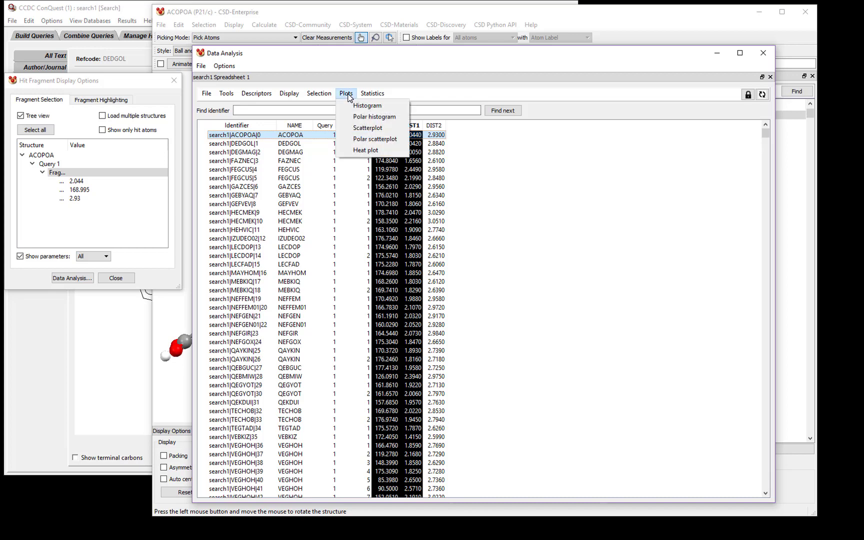
pyautogui.click(364, 128)
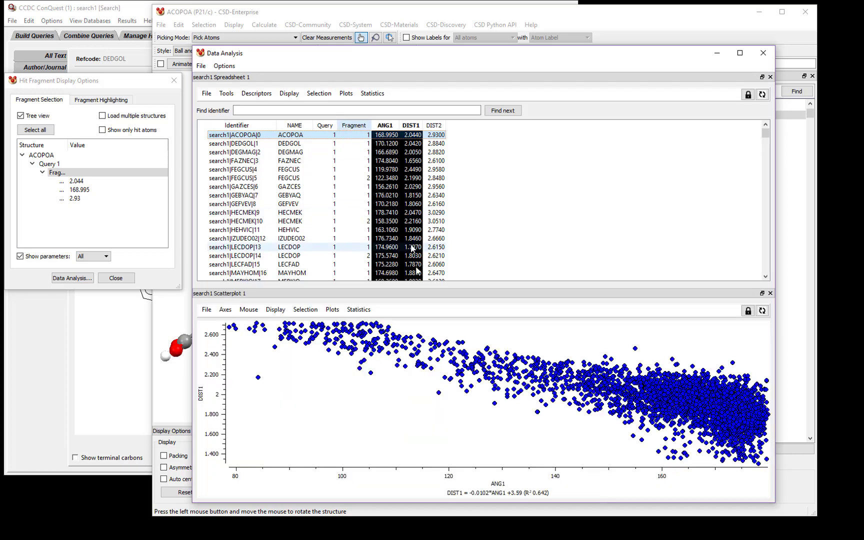
pyautogui.moveTo(425, 294); pyautogui.dragTo(469, 201)
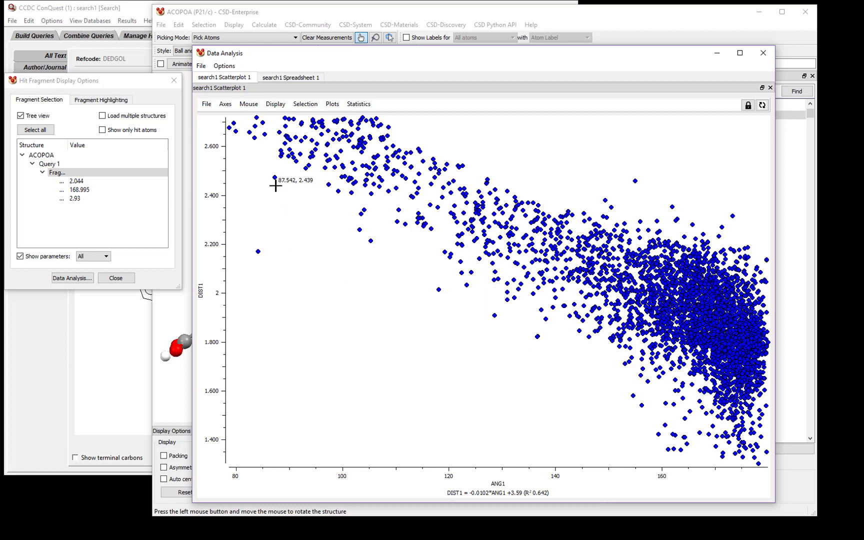
# Colour the scatterplot points by DIST2, scaled from about 2.4 (blue) to 3 (red)
pyautogui.click(276, 104)
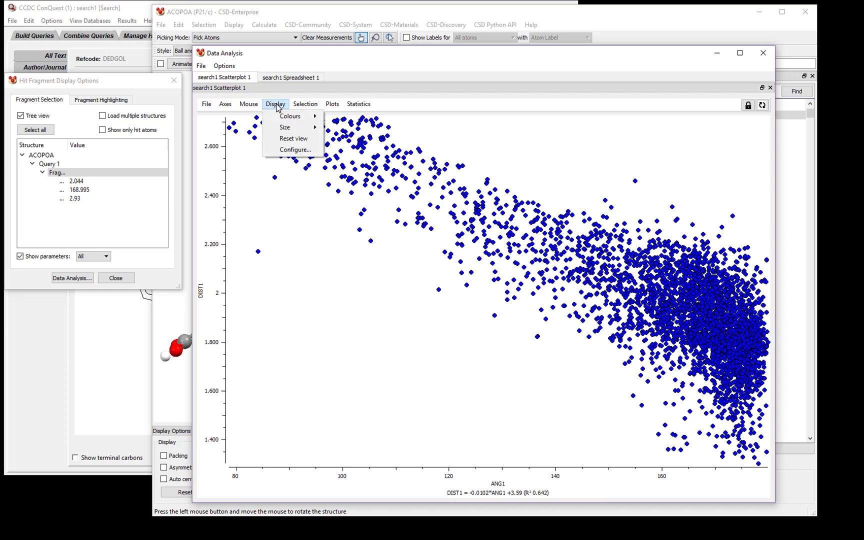
pyautogui.moveTo(283, 116)
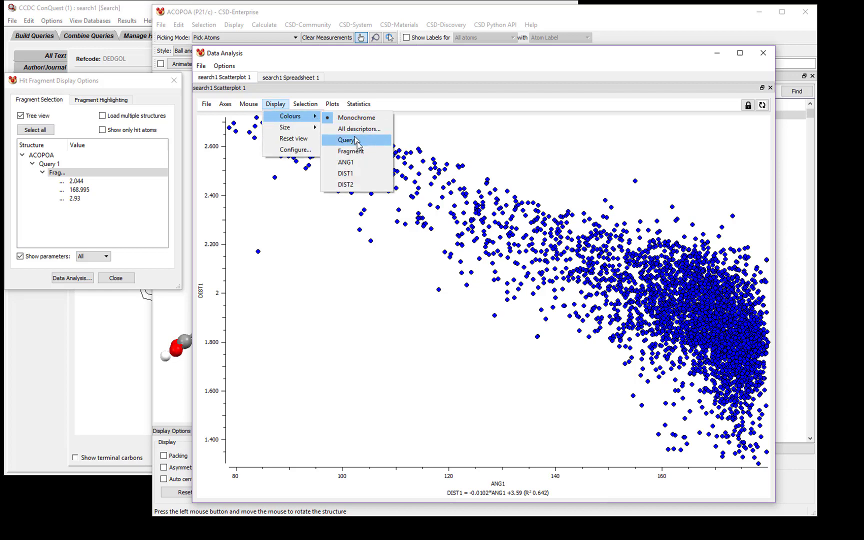
pyautogui.click(346, 185)
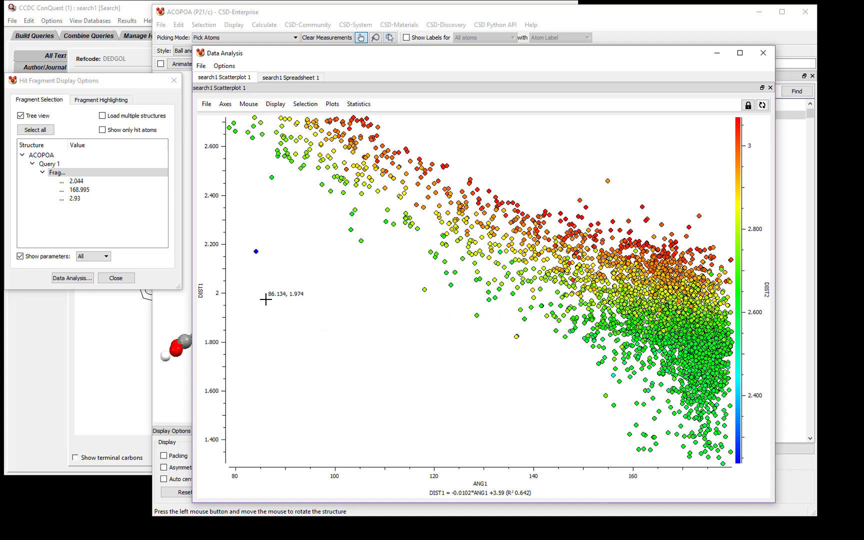
# Load the low-angle outlier UDUMIP03 (ANG1 84.15, DIST1 2.17) and show its 3D structure
pyautogui.click(256, 251)
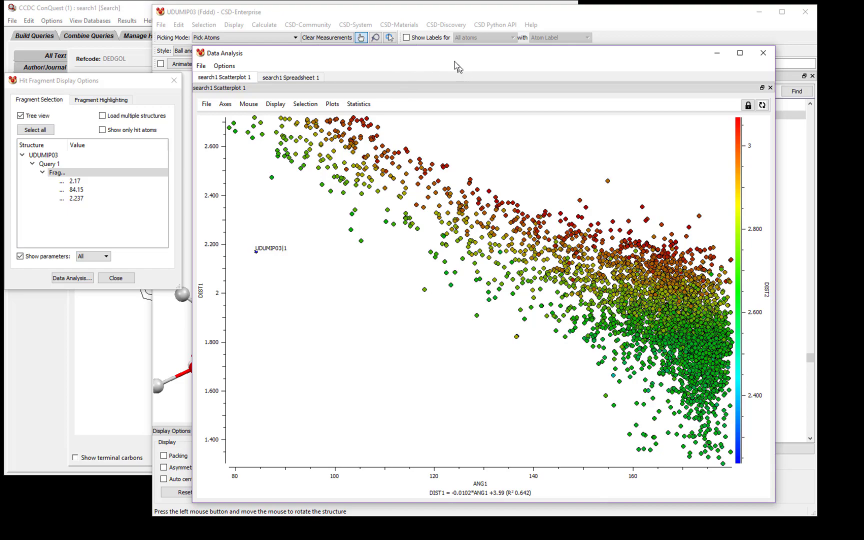
pyautogui.moveTo(450, 54); pyautogui.dragTo(686, 90)
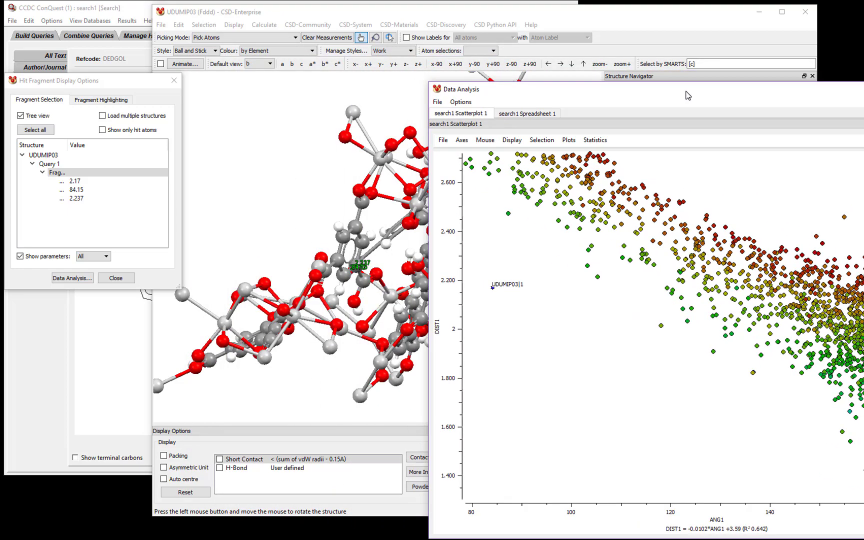
pyautogui.click(615, 16)
# Rotate the UDUMIP03 Fddd structure to inspect it, then bring the scatterplot back
pyautogui.moveTo(493, 357); pyautogui.dragTo(290, 229)
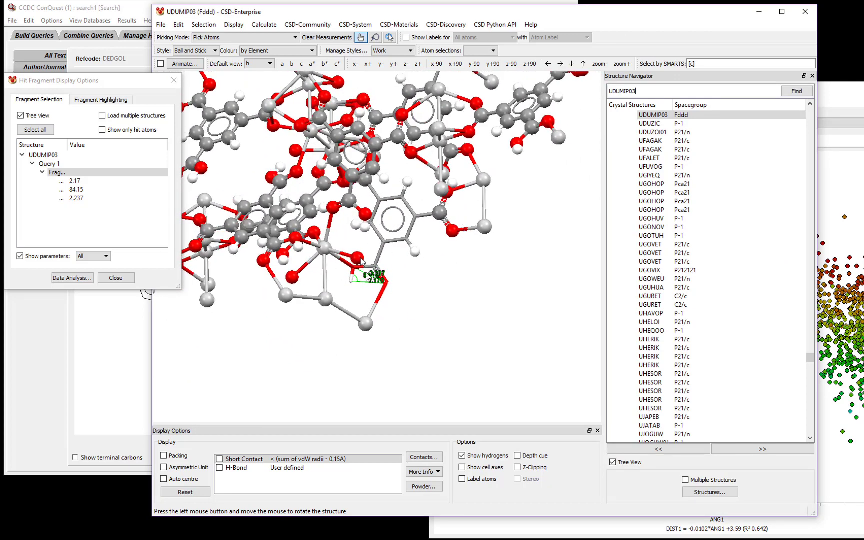
pyautogui.moveTo(409, 285); pyautogui.dragTo(416, 266)
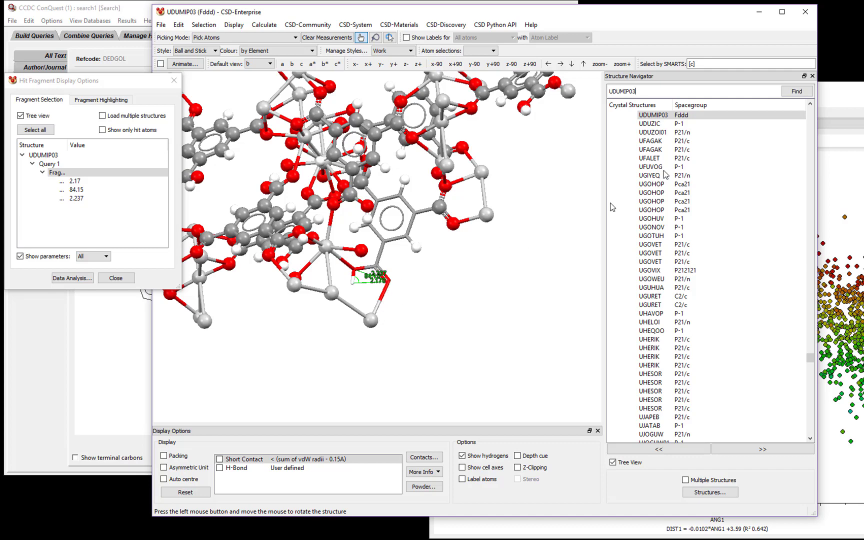
pyautogui.moveTo(850, 88); pyautogui.dragTo(642, 67)
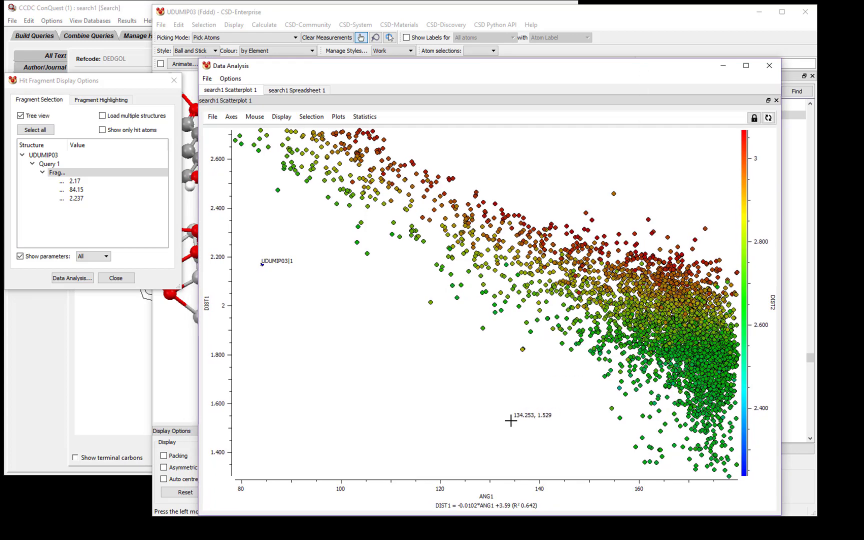